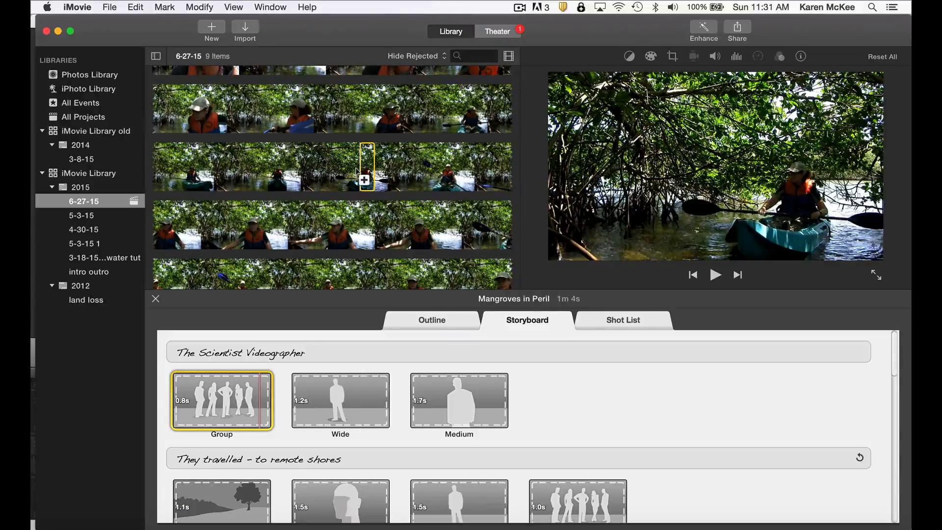
Fill the Group placeholder with the kayaker clip and shift its selected range to an earlier moment in the Clip Trimmer
left_click(357, 171)
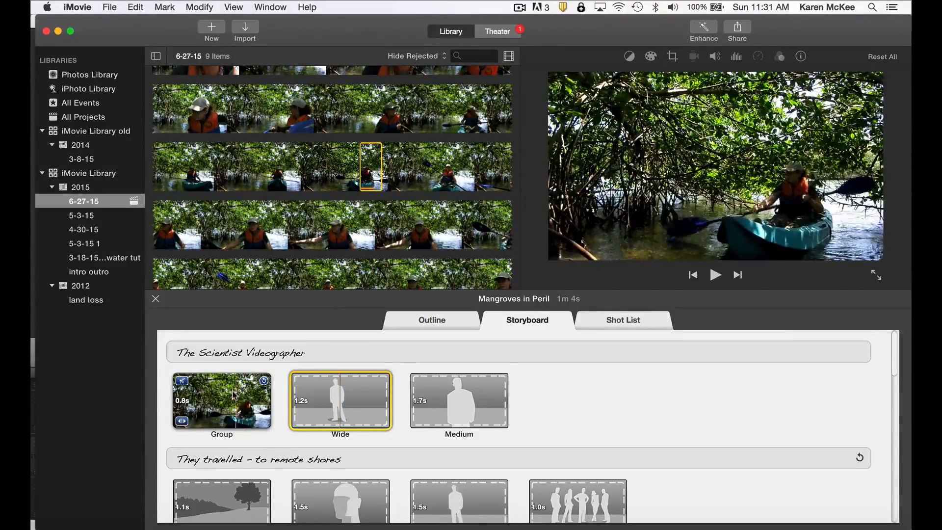
left_click(181, 421)
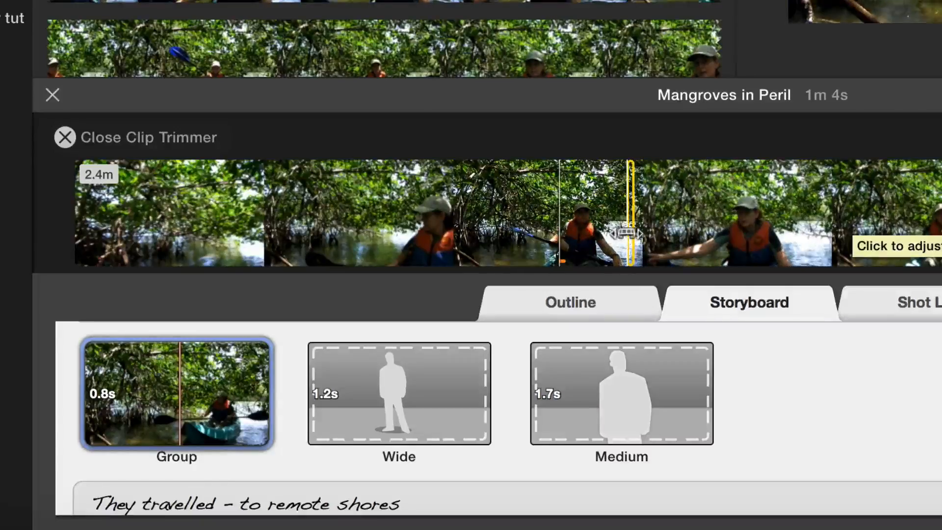
mouse_move(626, 233)
left_mouse_down()
mouse_move(551, 233)
mouse_move(563, 233)
left_mouse_up()
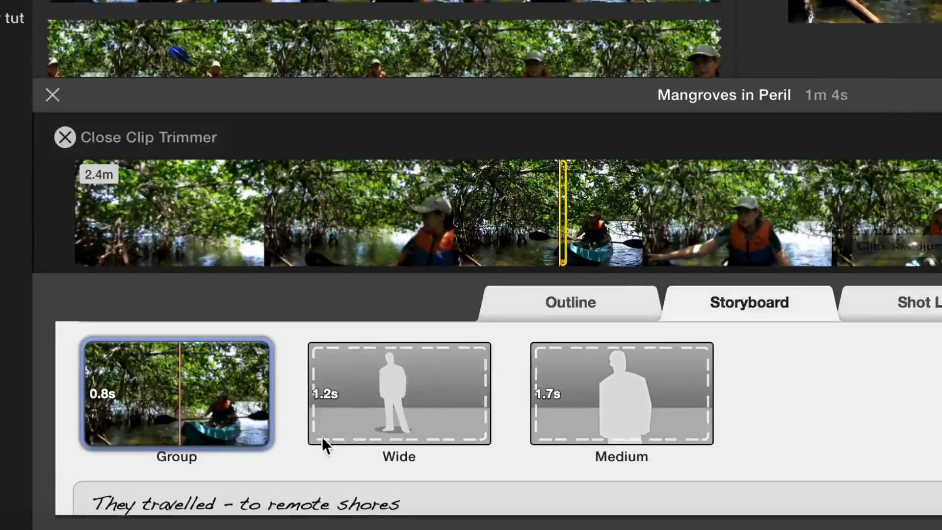
Toggle the Group clip's sound and switch it back
mouse_move(128, 388)
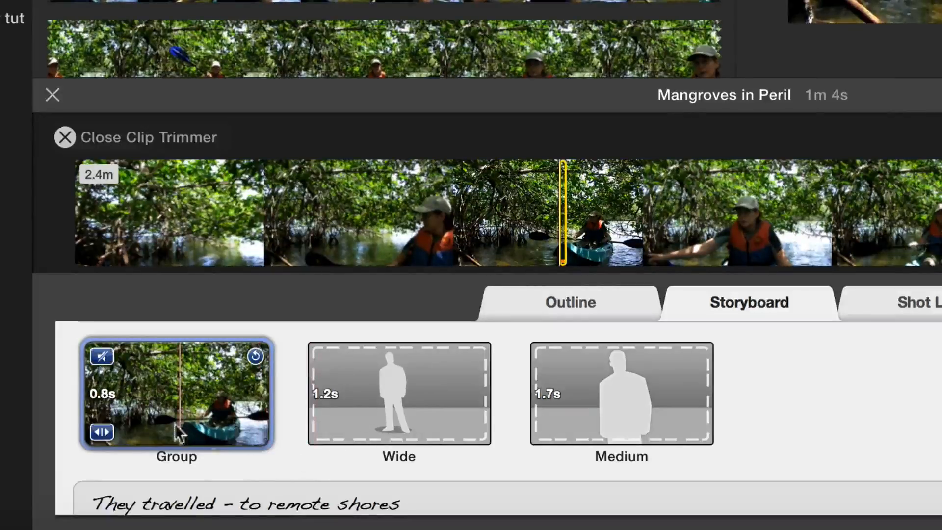
left_click(101, 357)
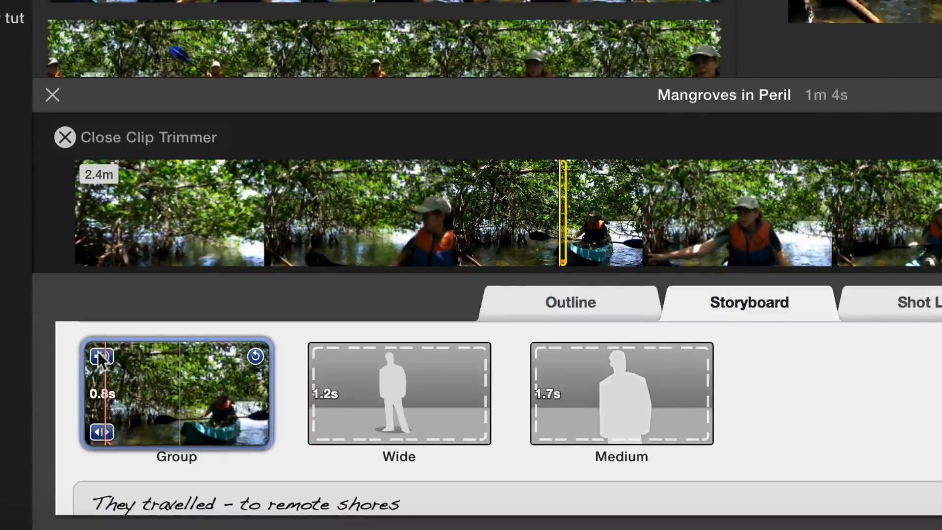
left_click(101, 357)
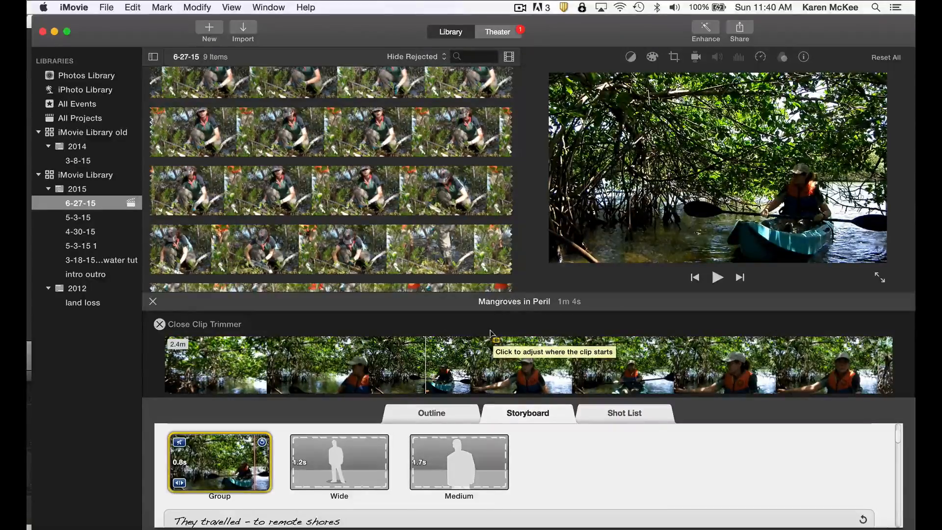
Examine the Group clip's color balance, color correction, cropping, stabilization, speed and effects settings
left_click(631, 58)
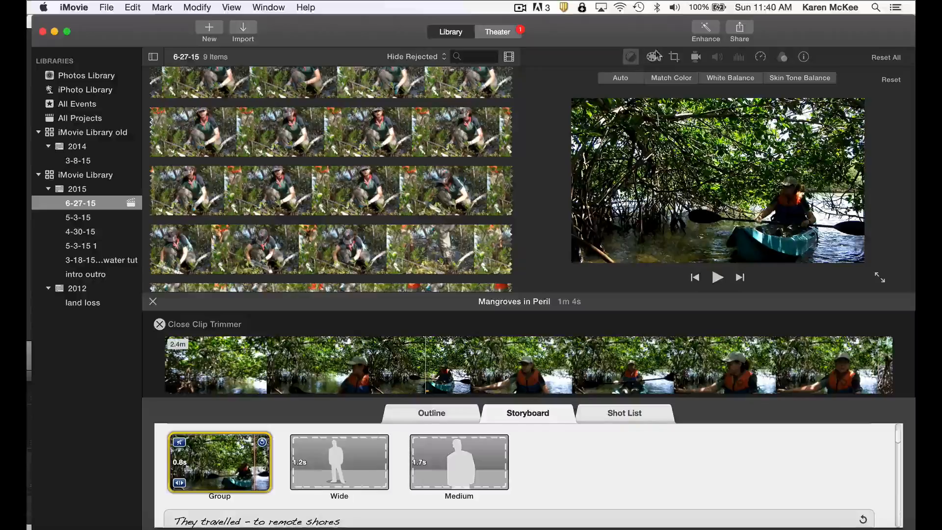
left_click(653, 56)
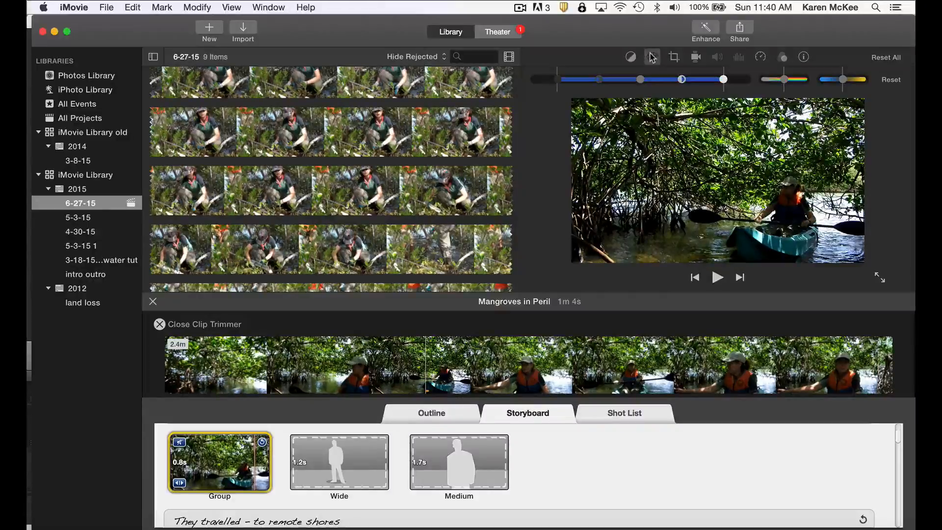
left_click(674, 58)
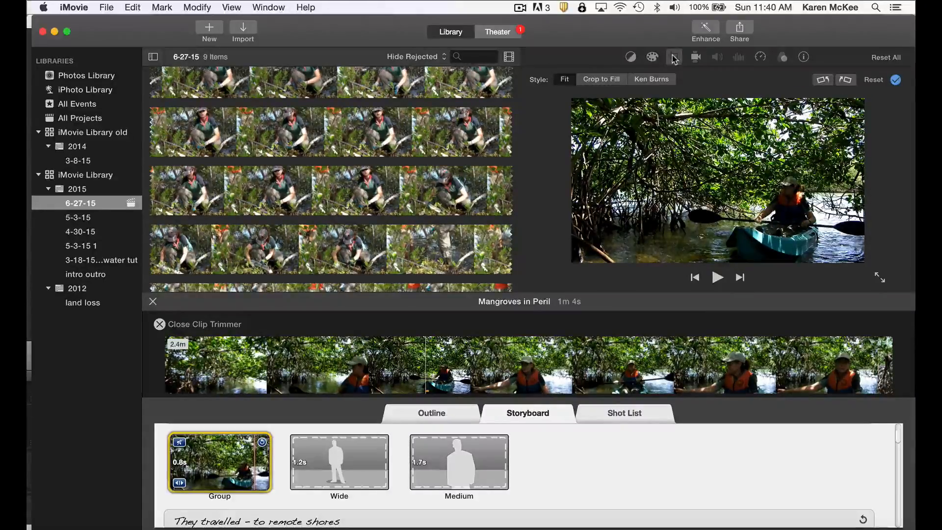
left_click(696, 57)
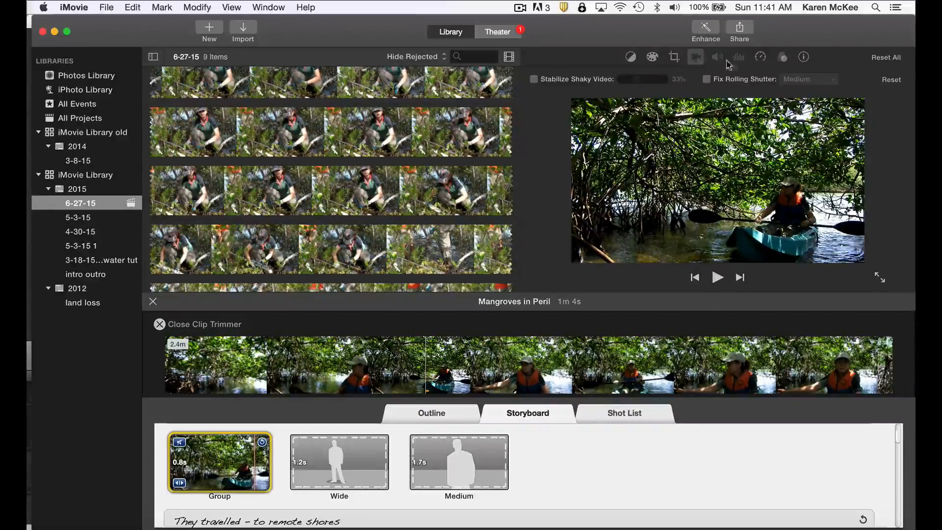
left_click(761, 56)
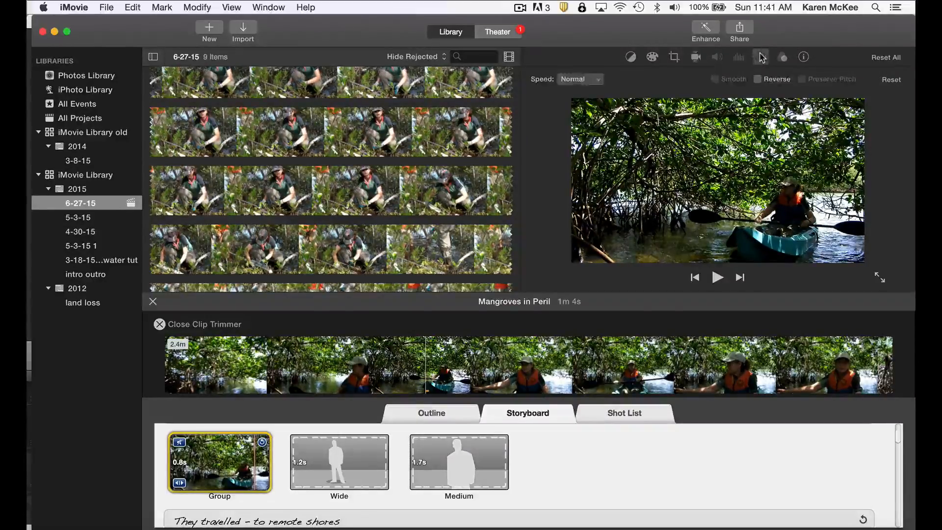
left_click(782, 57)
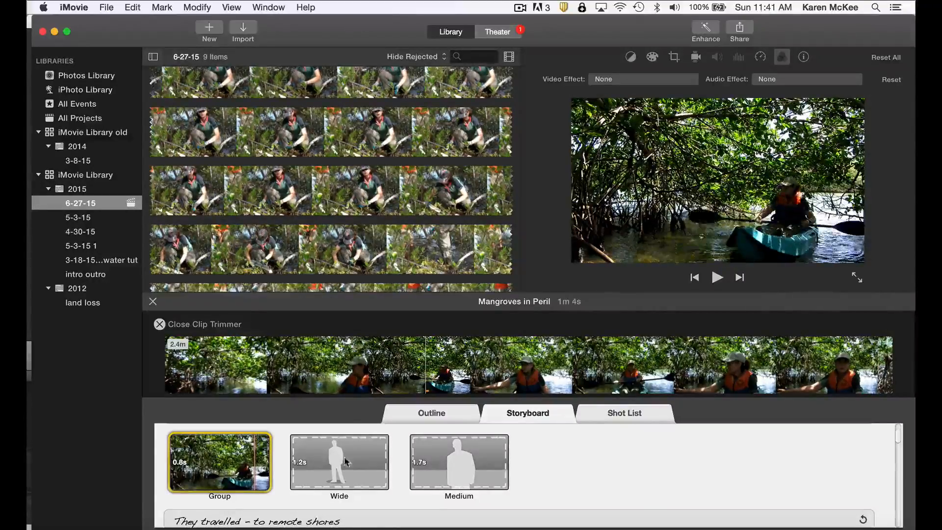
Fill the Wide placeholder with the crouching woman clip and the Medium placeholder with the two people holding a pole
left_click(355, 464)
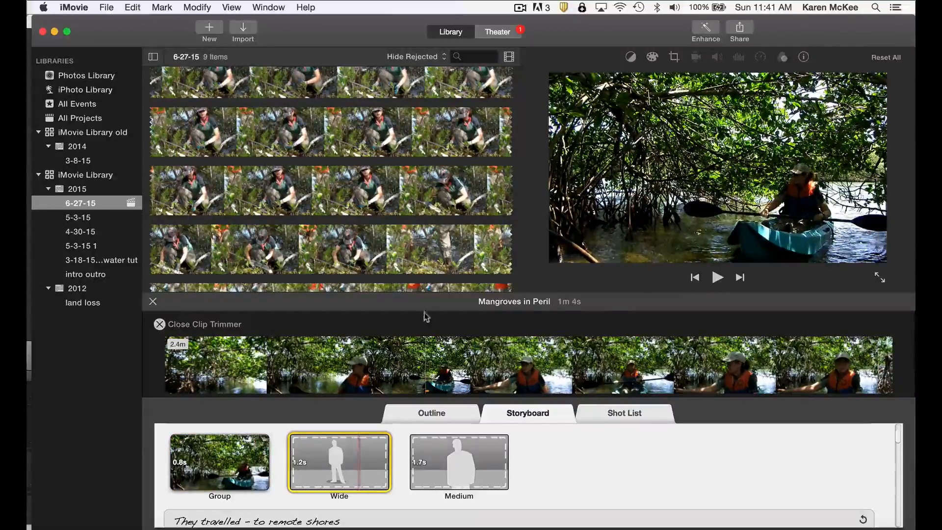
left_click(364, 125)
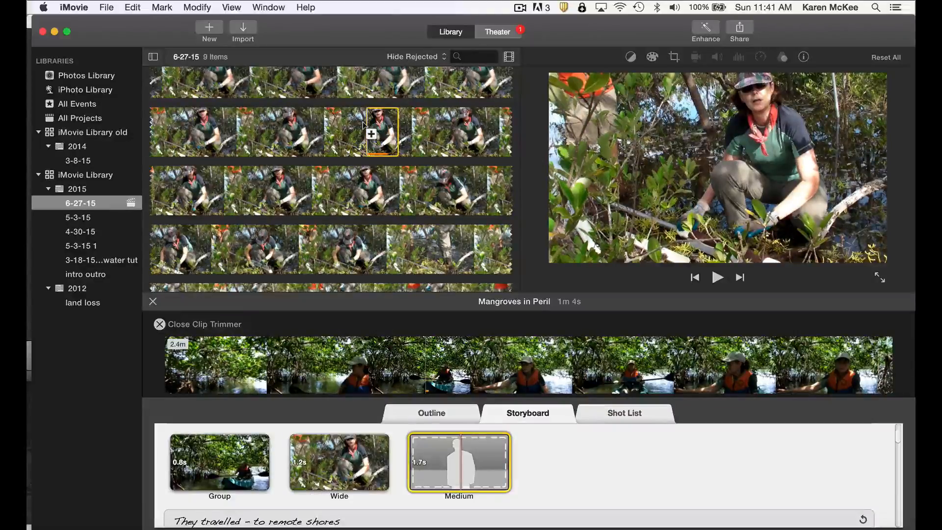
scroll(478, 199, "down", 5)
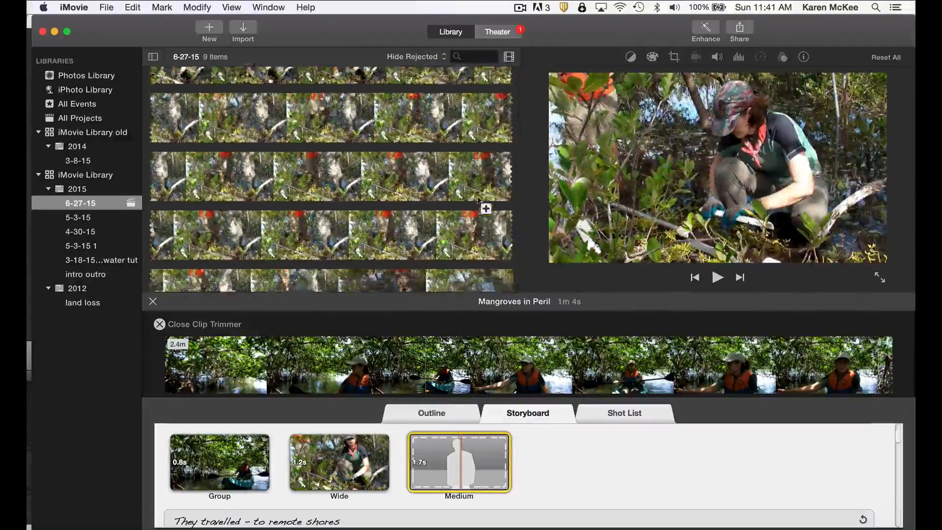
scroll(478, 199, "down", 10)
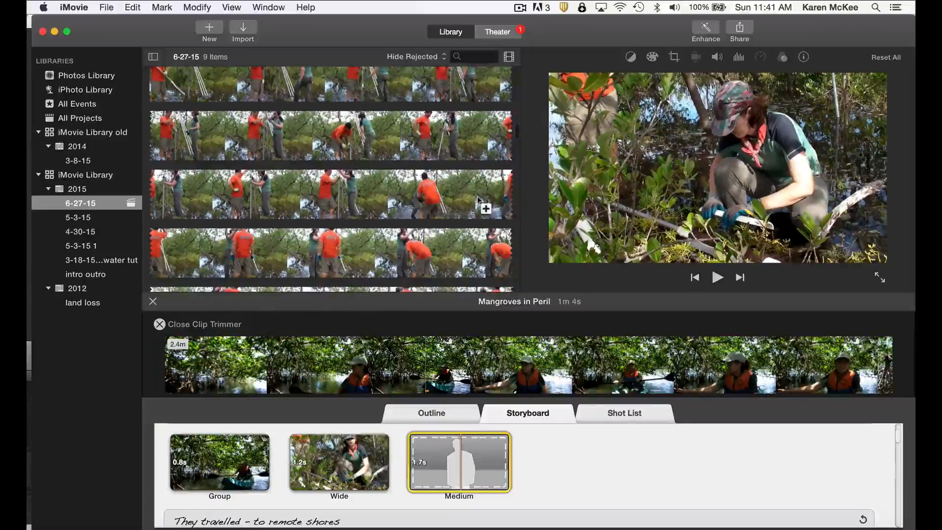
scroll(466, 176, "down", 3)
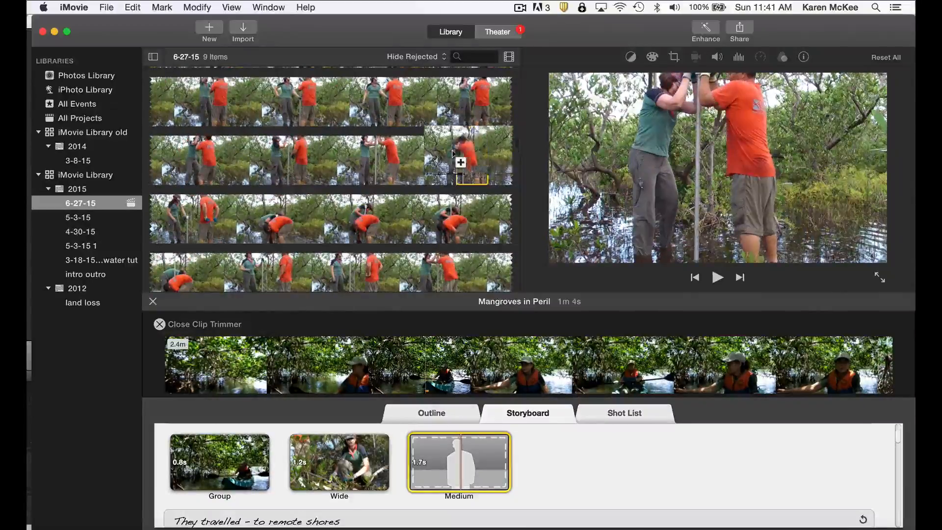
left_click(456, 156)
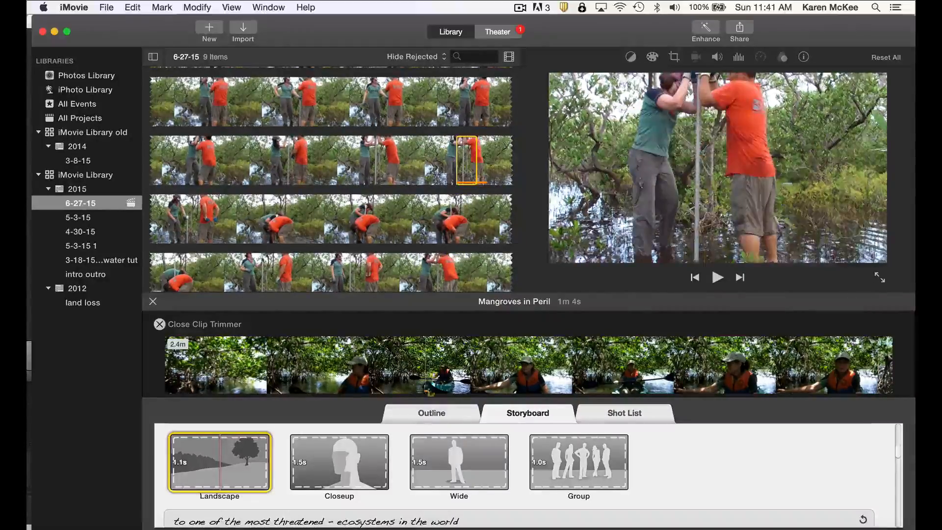
Play the trailer from its beginning to preview the clips placed in The Scientist Videographer section
scroll(418, 438, "down", 3)
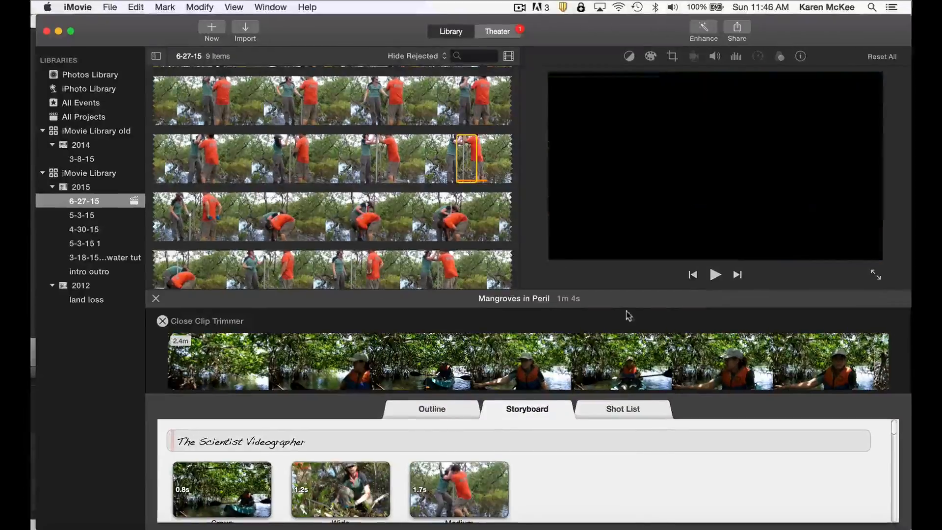
left_click(715, 275)
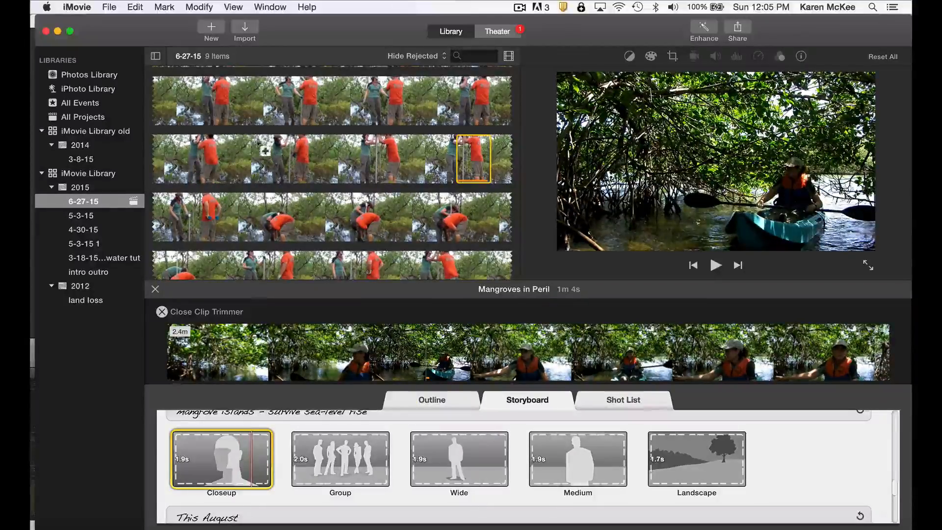
Browse the My Passport for Mac drive for footage to import and preview mangroveisland 2.mp4 in the Belize09 folder
left_click(243, 28)
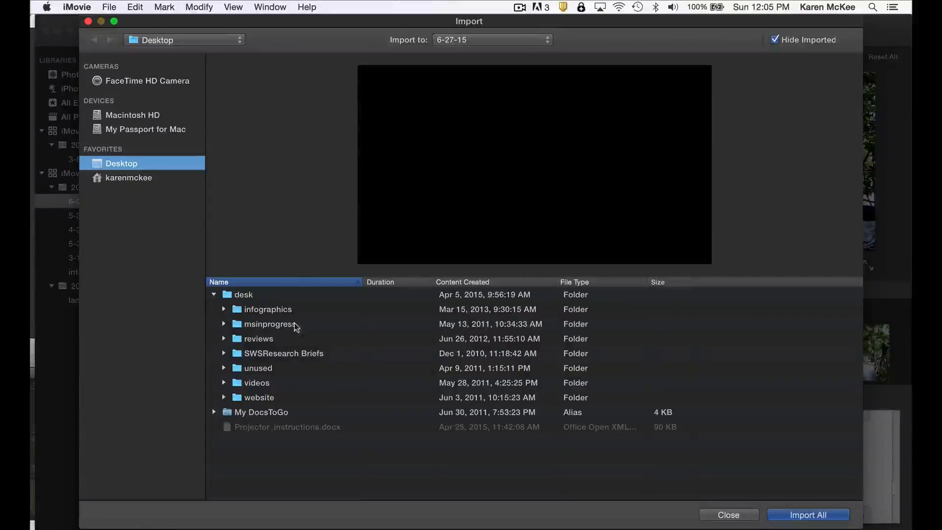
left_click(145, 129)
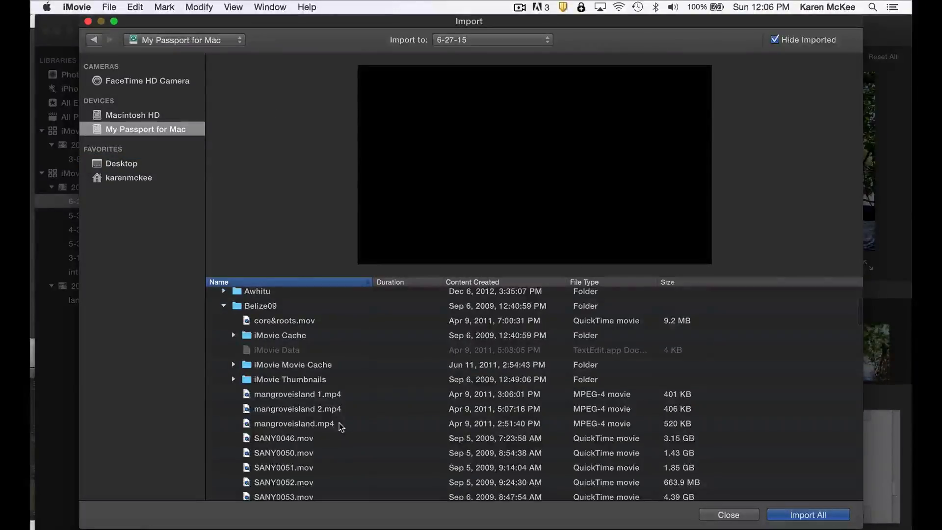
left_click(305, 412)
mouse_move(501, 263)
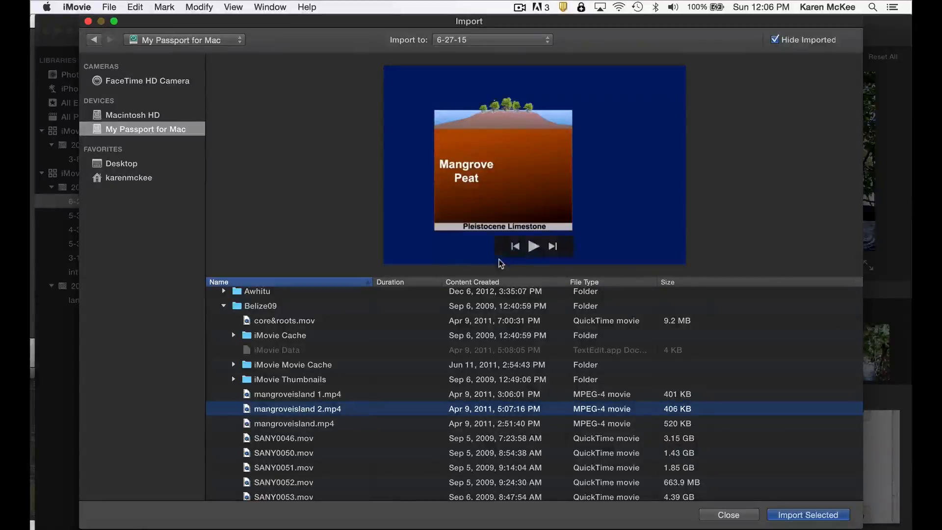
left_click(534, 247)
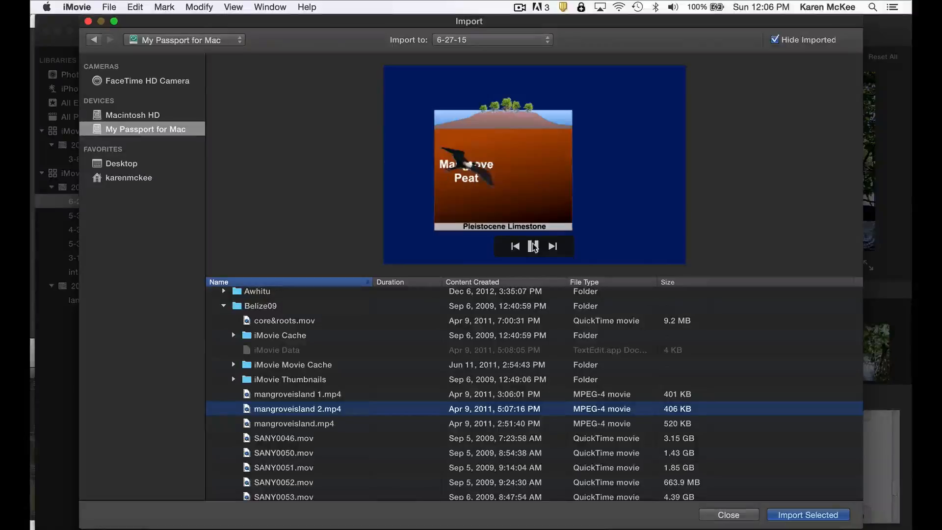
left_click(534, 246)
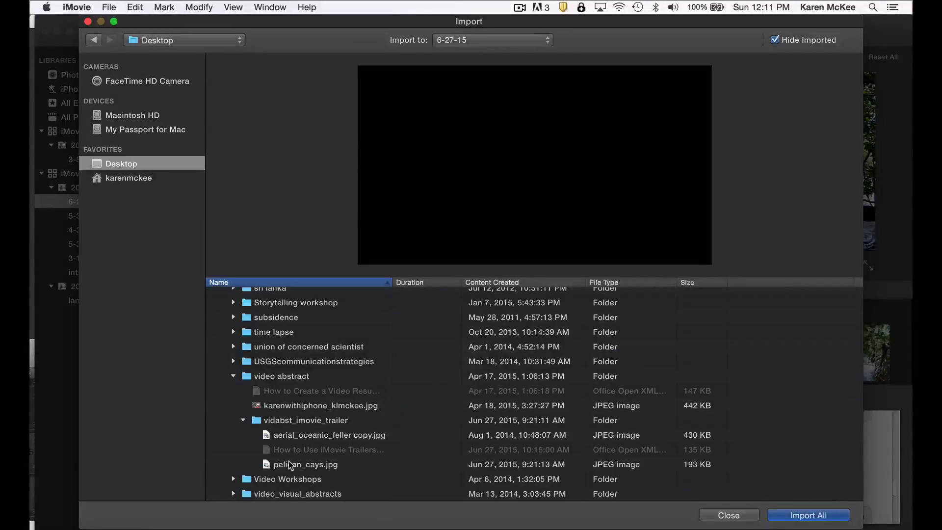
Import pelican_cays.jpg into the 6-27-15 event and place it in the Closeup placeholder under the mangrove islands section
left_click(289, 462)
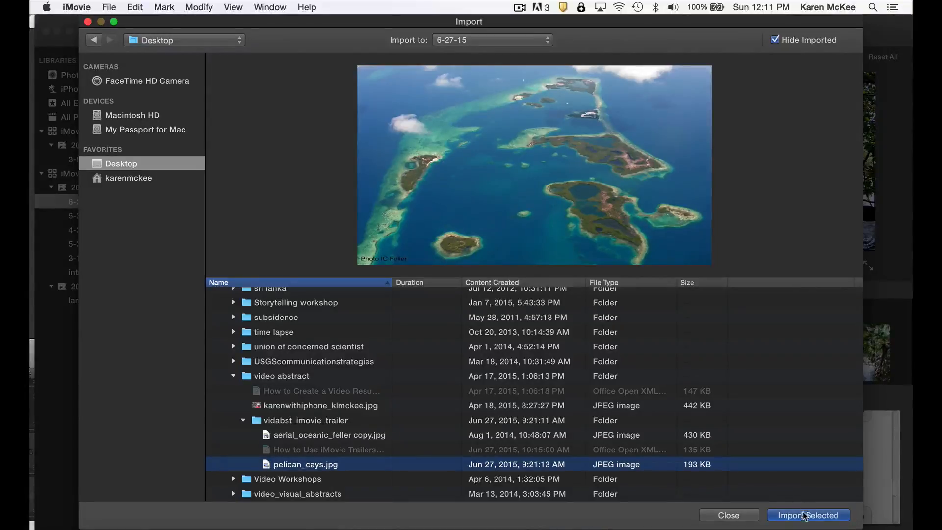
left_click(778, 515)
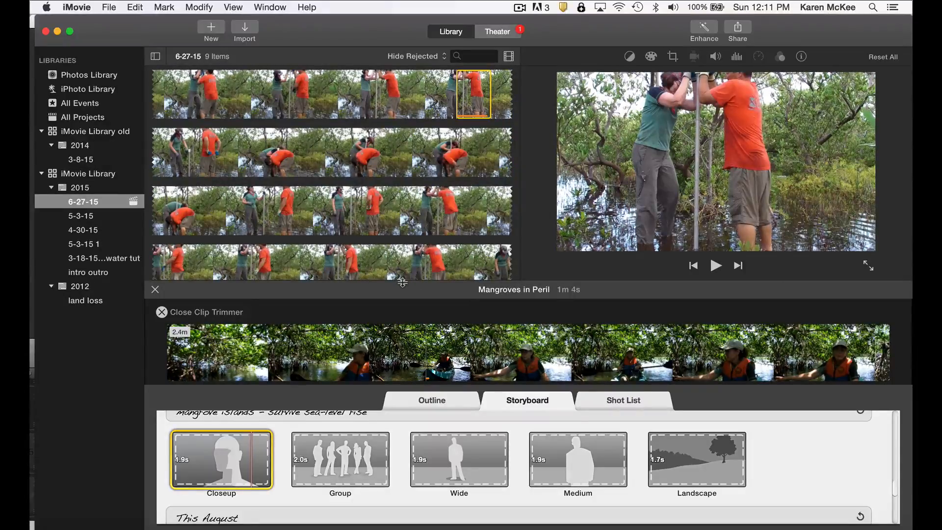
left_click_drag(409, 254, 517, 208)
scroll(505, 173, "down", 6)
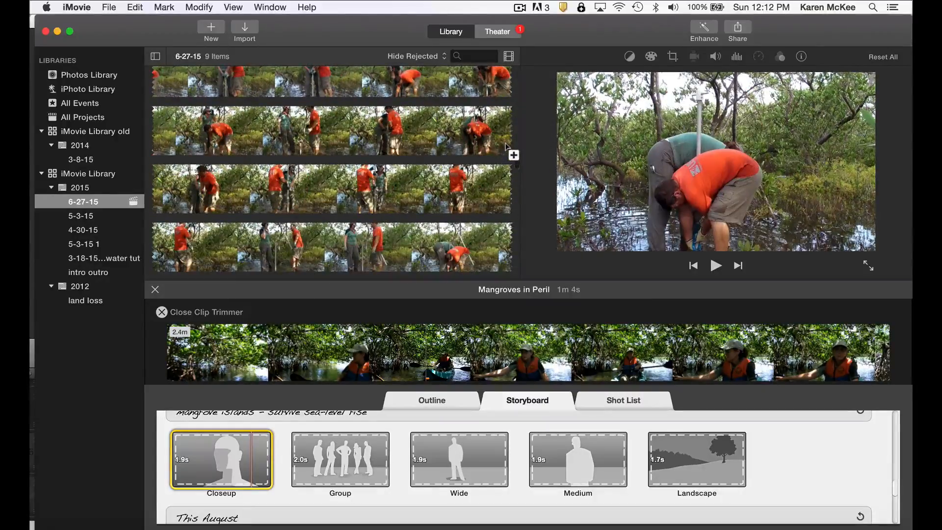
scroll(512, 159, "down", 5)
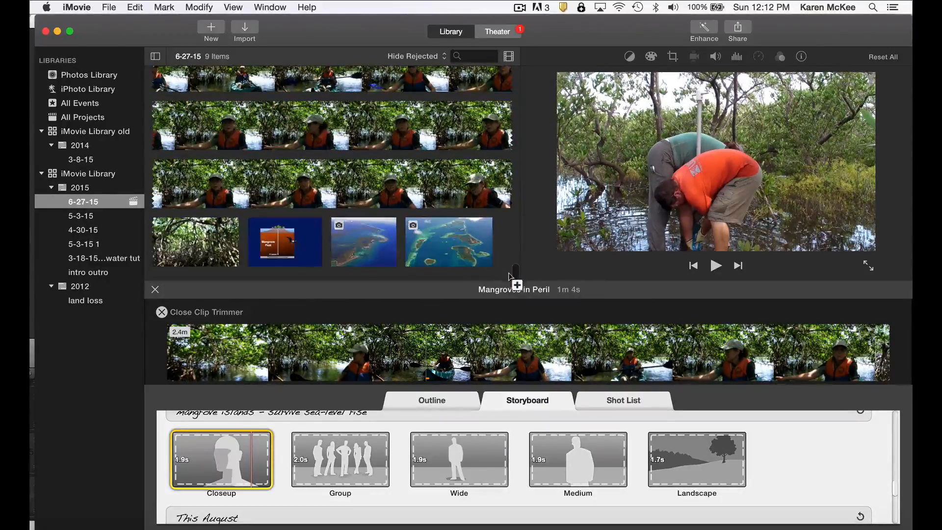
left_click(460, 249)
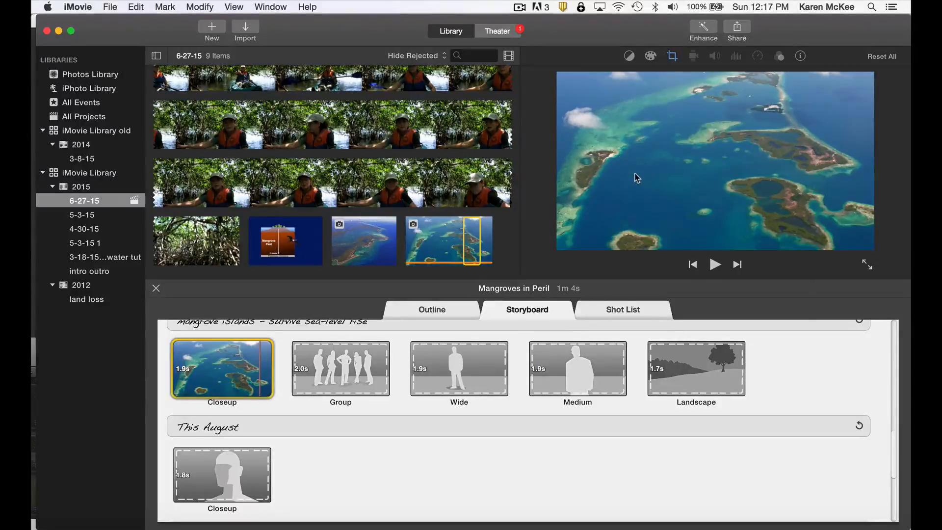
Shrink the Ken Burns End frame of the aerial island photo toward its upper-right islands and preview the movement
left_click(671, 57)
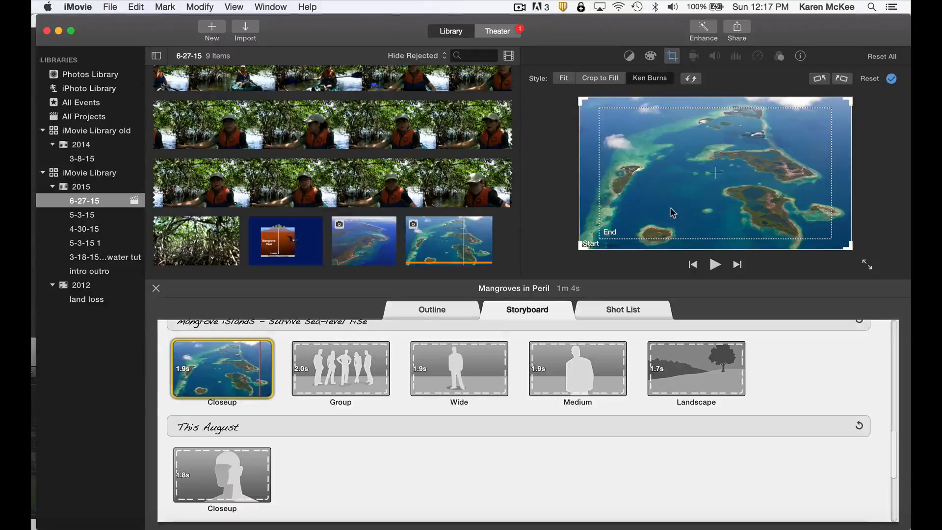
left_click(606, 232)
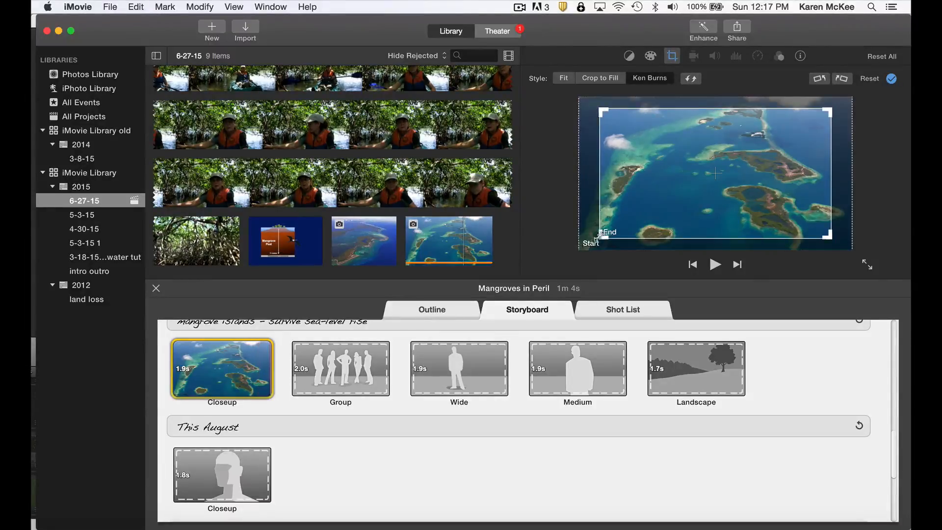
left_click_drag(598, 237, 641, 222)
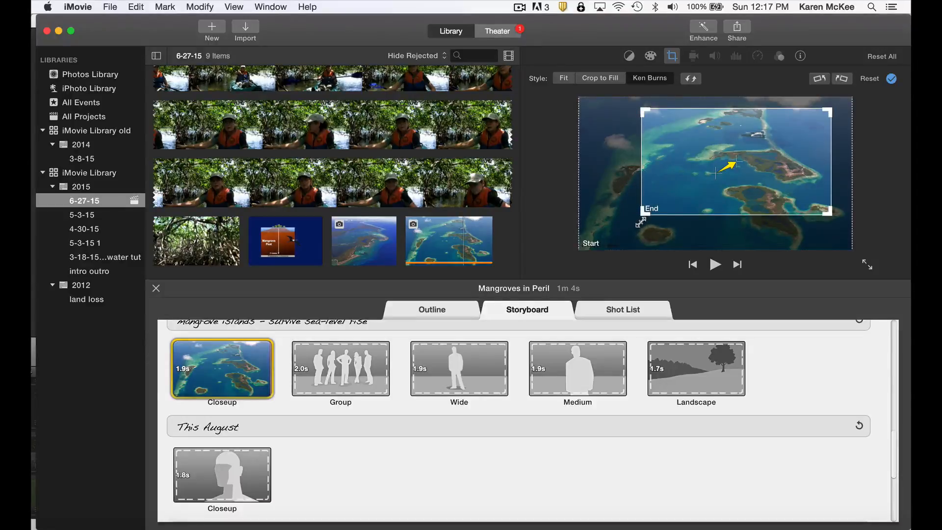
key("space")
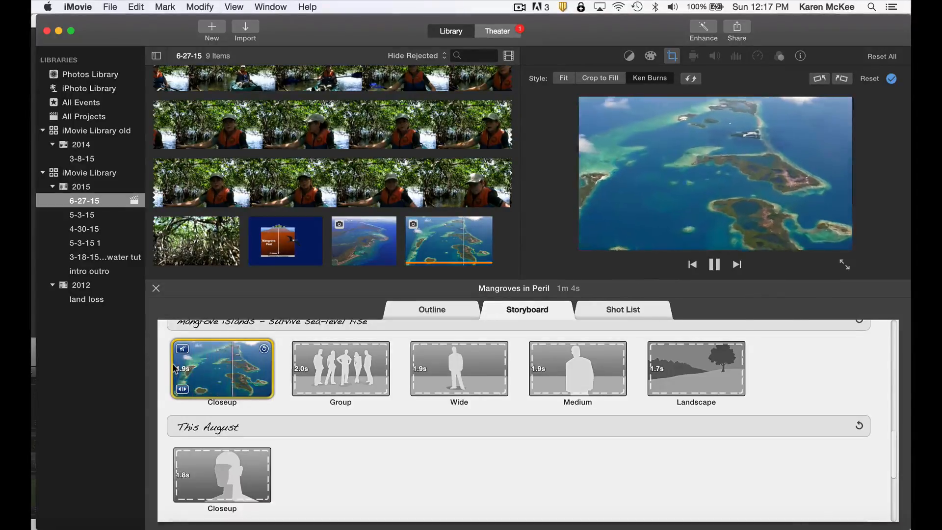
key("space")
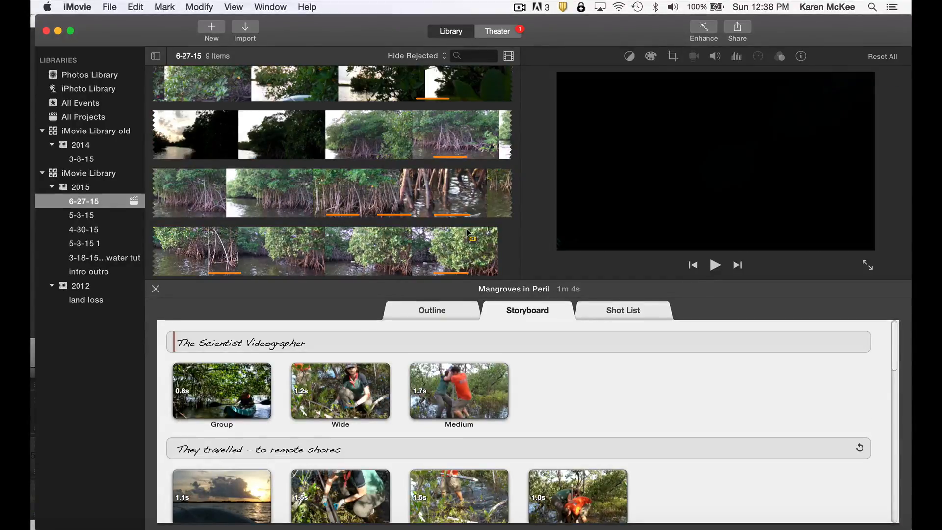
Show the trailer's shot list to examine the clips grouped by shot type
left_click(618, 309)
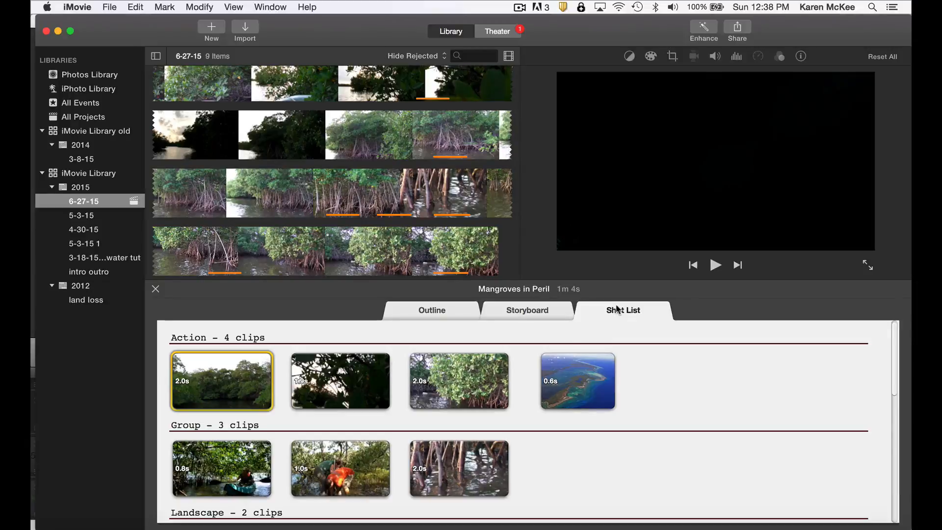
Look through the Action, Group, Landscape and Closeup clips in the trailer's shot list, ending back at its start
scroll(446, 410, "down", 2)
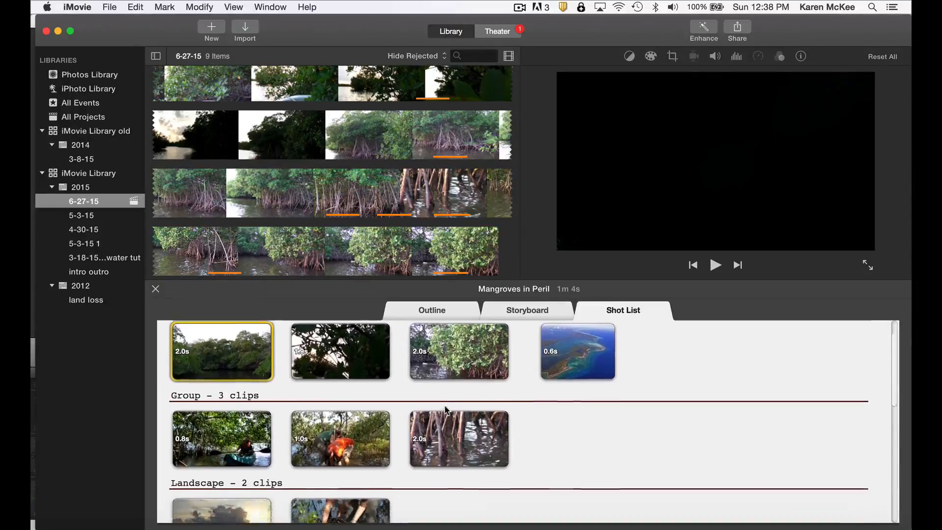
scroll(446, 409, "down", 3)
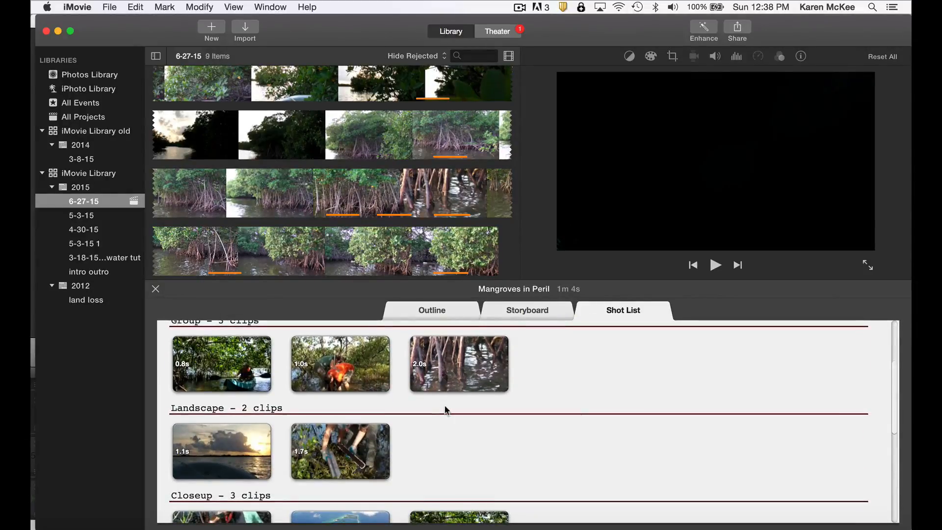
scroll(447, 410, "down", 2)
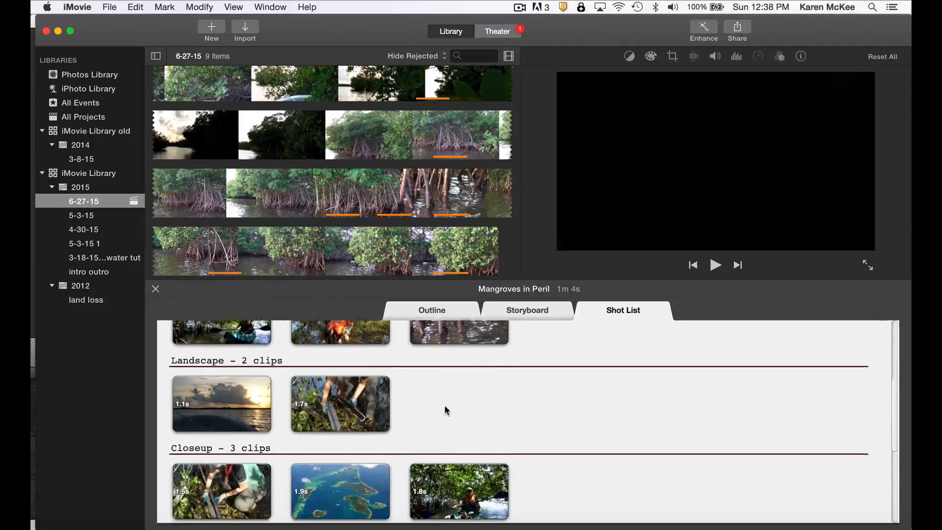
scroll(446, 410, "down", 1)
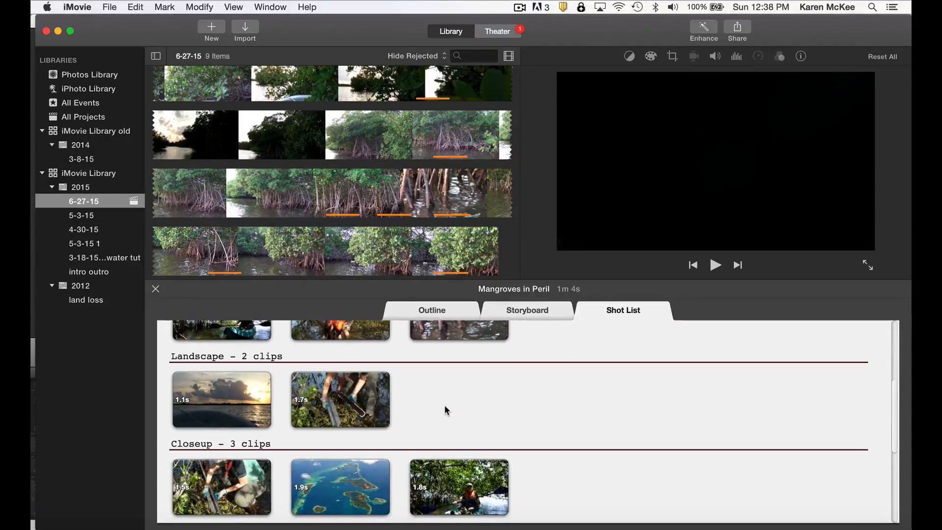
scroll(447, 410, "down", 1)
scroll(447, 410, "up", 5)
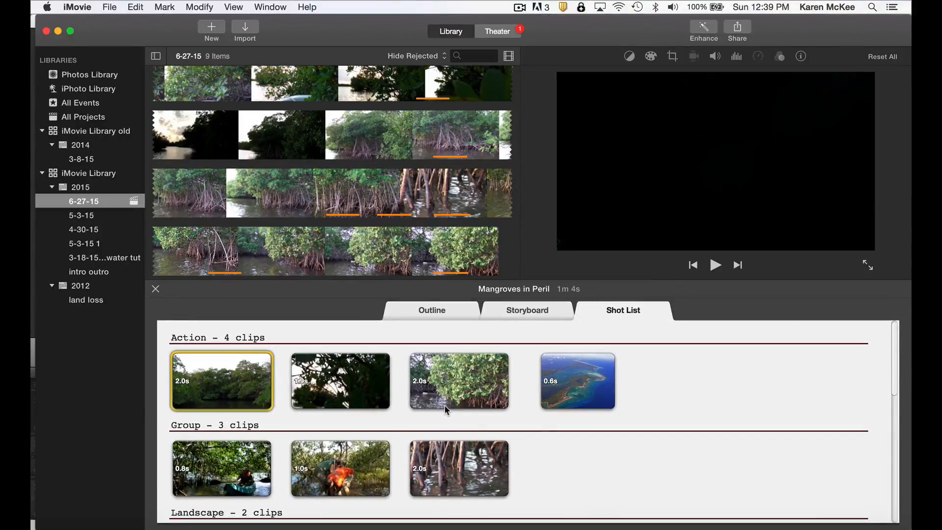
Return to the trailer's storyboard and play the trailer in full screen
left_click(525, 311)
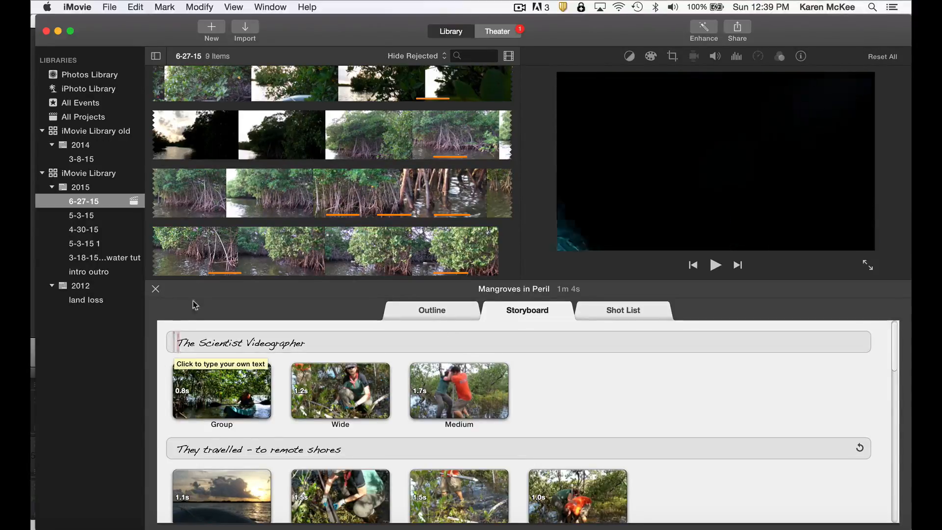
left_click(233, 7)
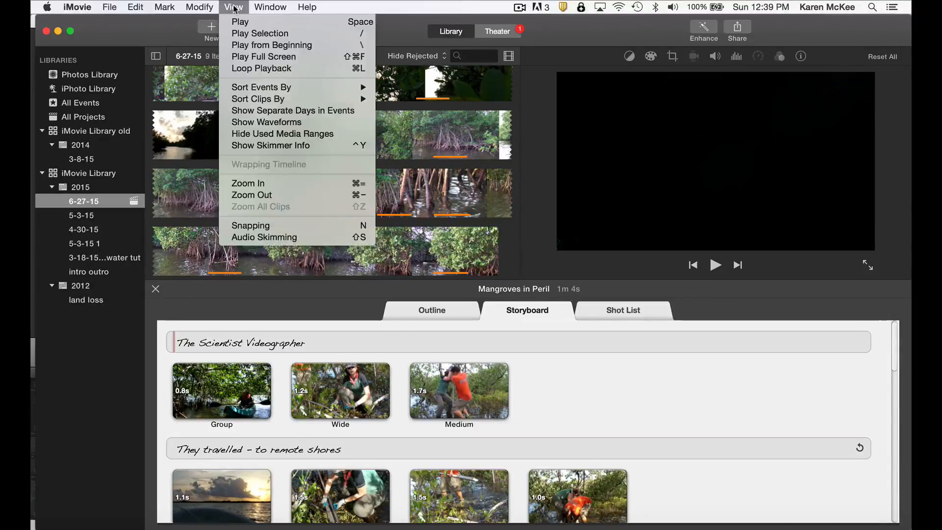
left_click(243, 58)
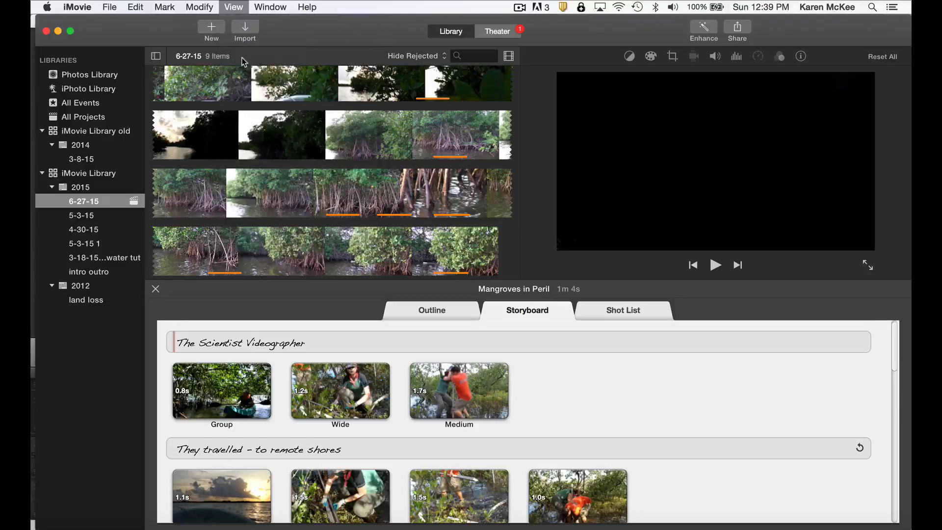